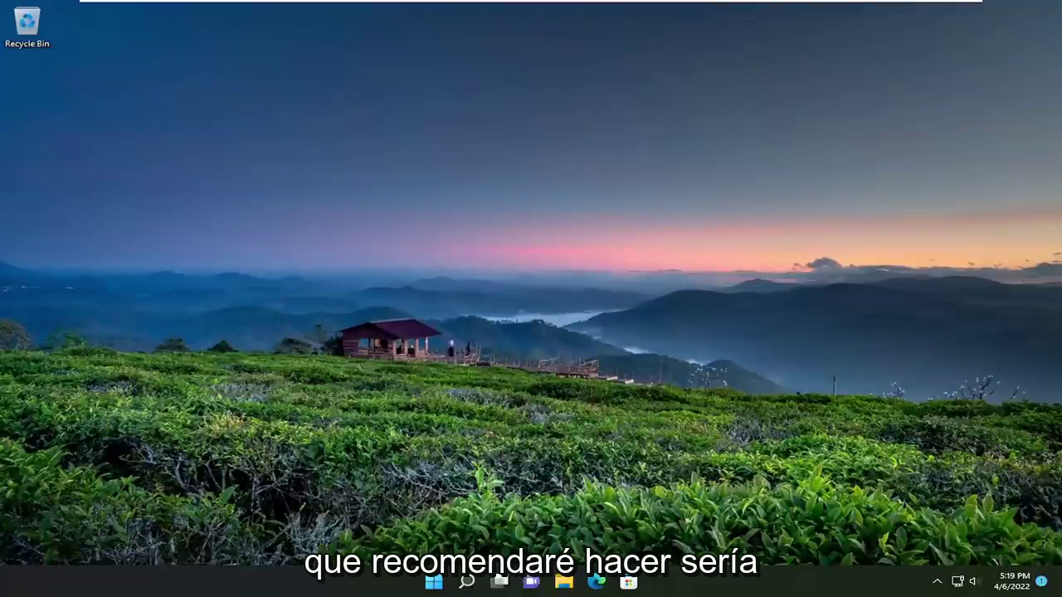
{"action": "left_click", "coordinate": [466, 582]}
{"action": "type", "text": "control panel"}
{"action": "key", "text": "Return"}
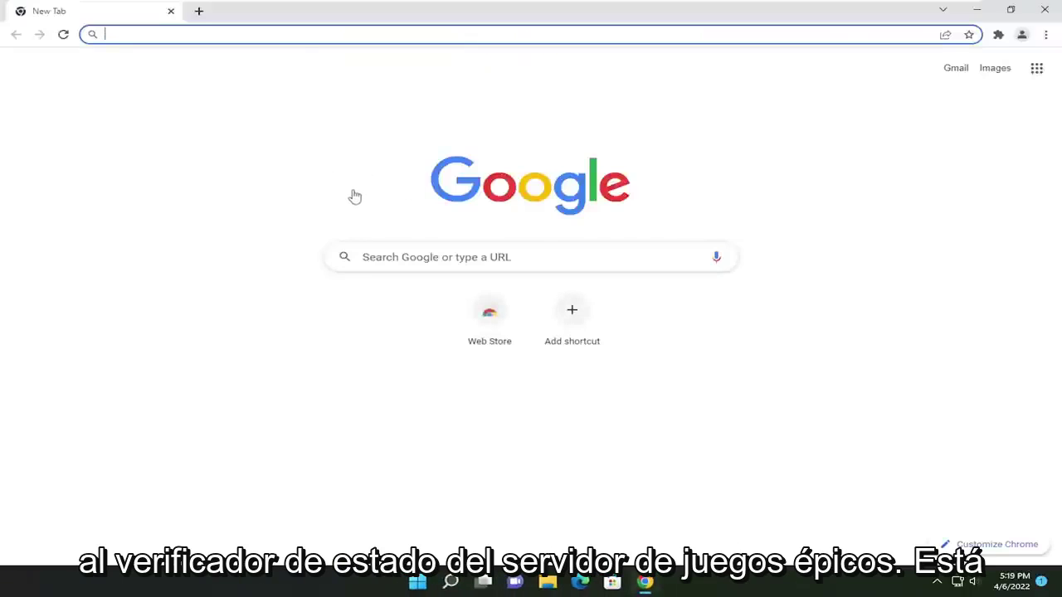
{"action": "type", "text": "https://status.epicgames.com/"}
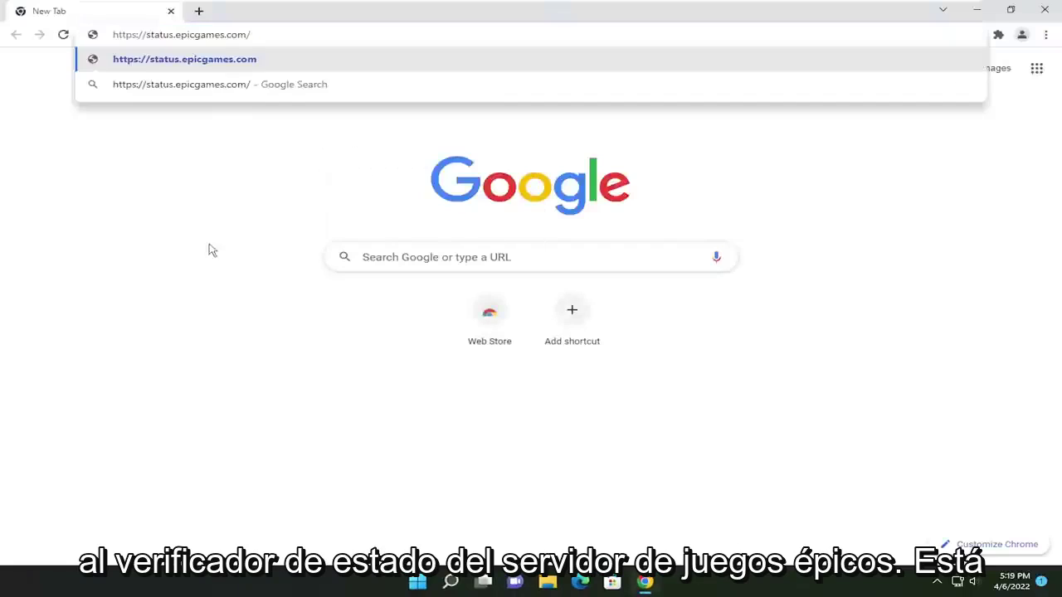
{"action": "key", "text": "Return"}
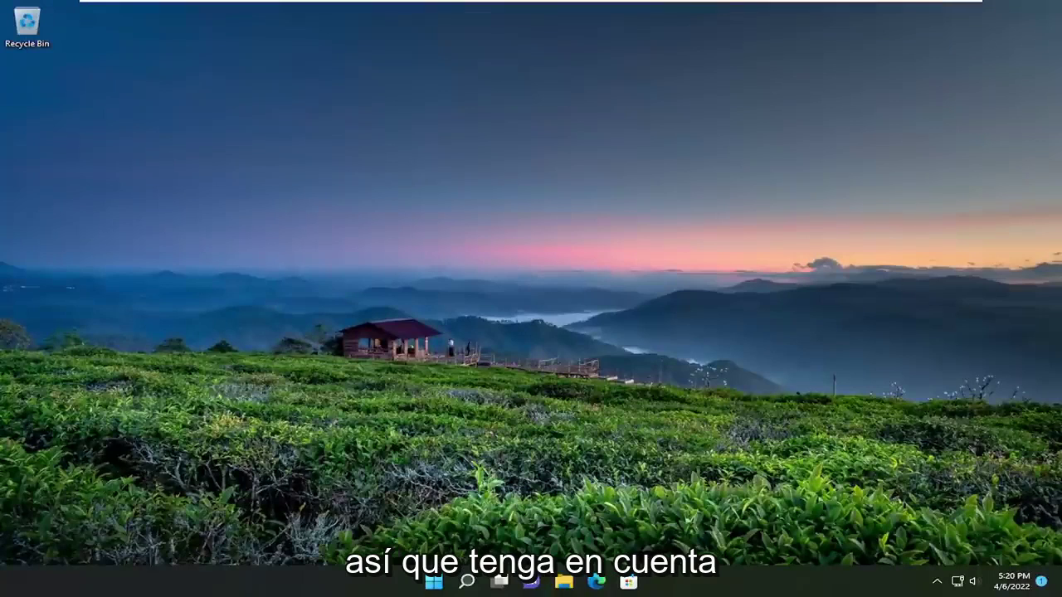
Run Command Prompt as administrator from search and approve the UAC prompt
{"action": "left_click", "coordinate": [466, 583]}
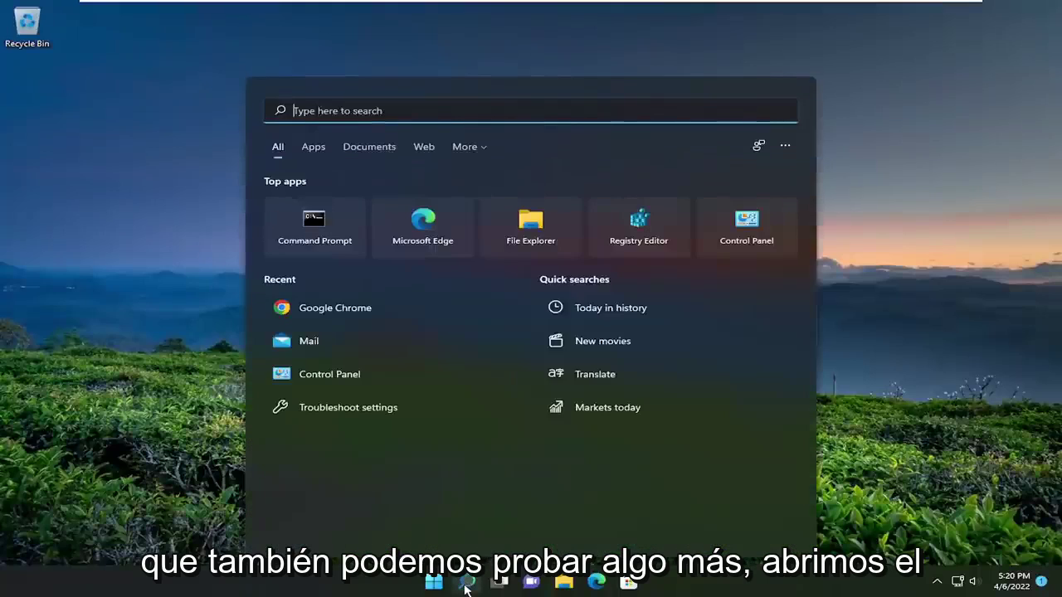
{"action": "type", "text": "cmd"}
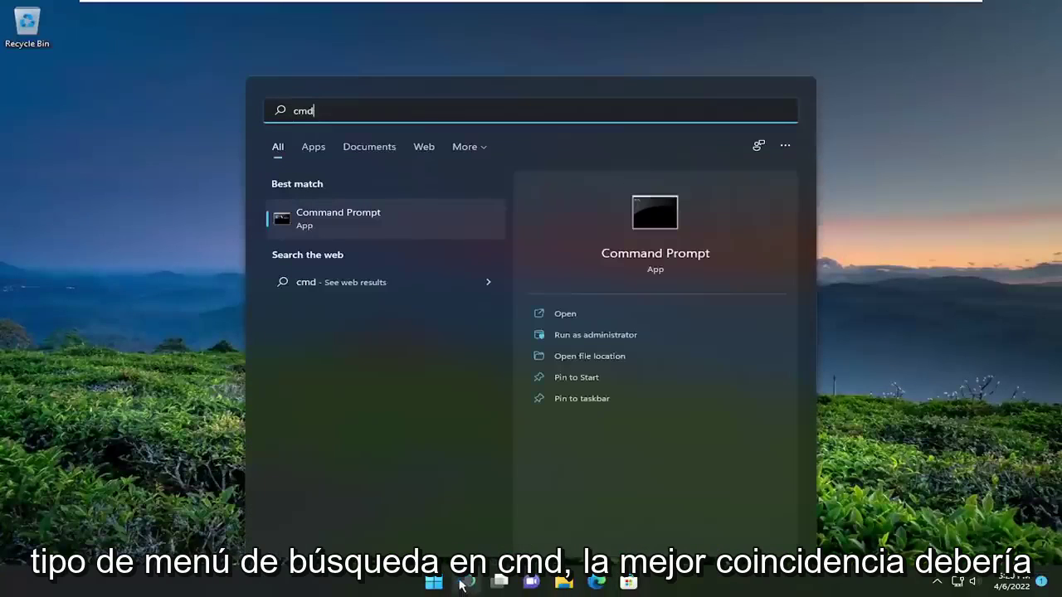
{"action": "right_click", "coordinate": [340, 228]}
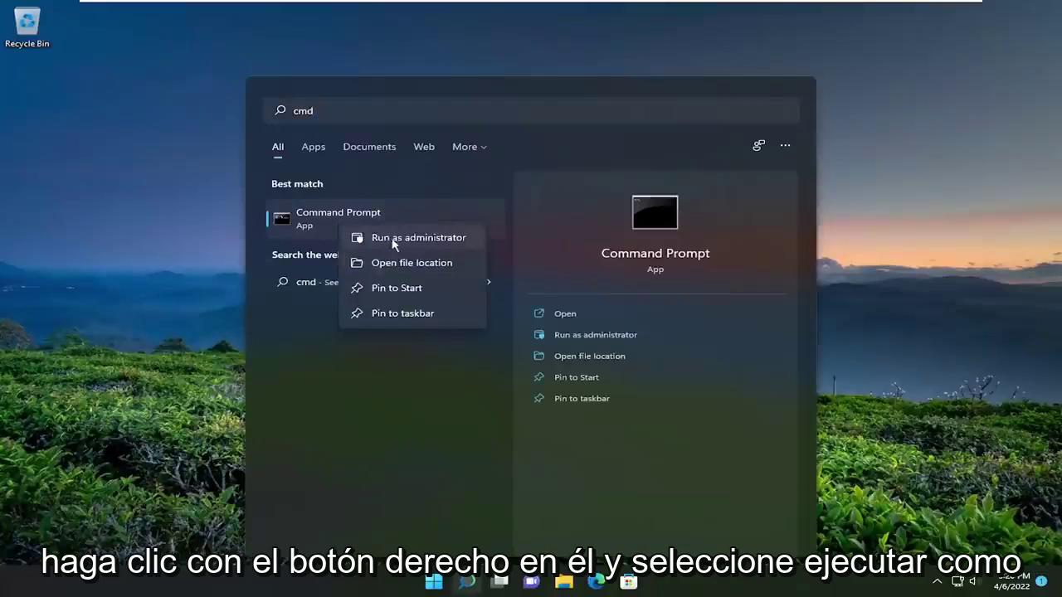
{"action": "left_click", "coordinate": [394, 239]}
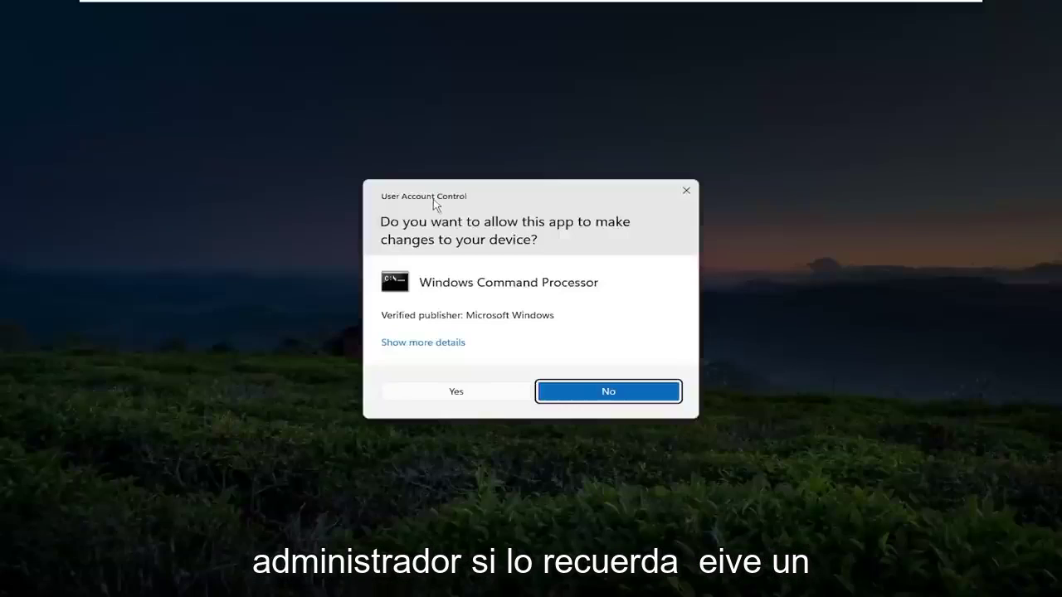
{"action": "left_click", "coordinate": [453, 393]}
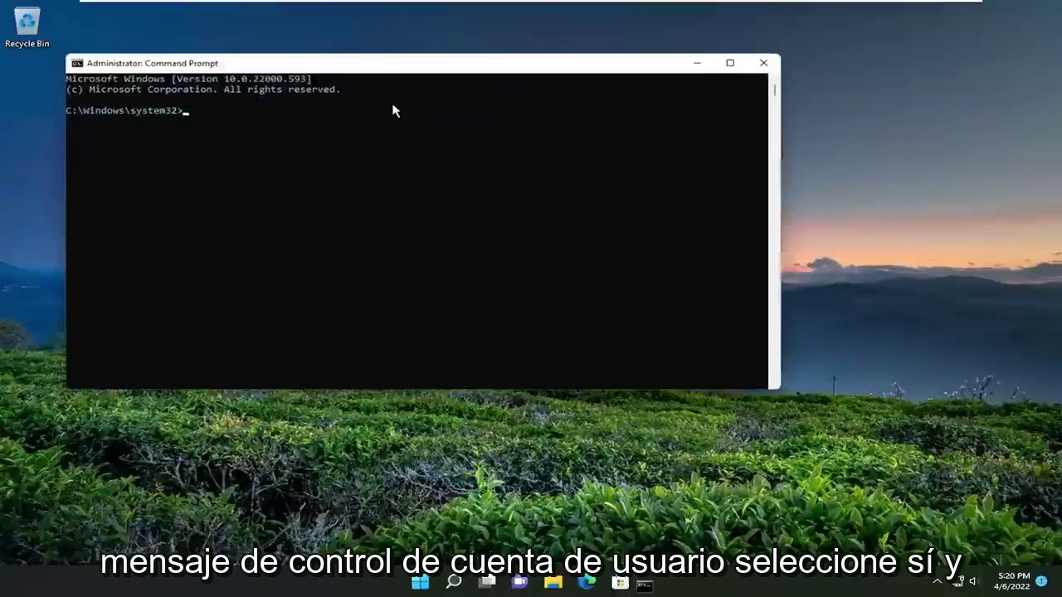
Move the Command Prompt window toward the centre and run ipconfig /flushdns
{"action": "left_click_drag", "start_coordinate": [372, 66], "coordinate": [478, 92]}
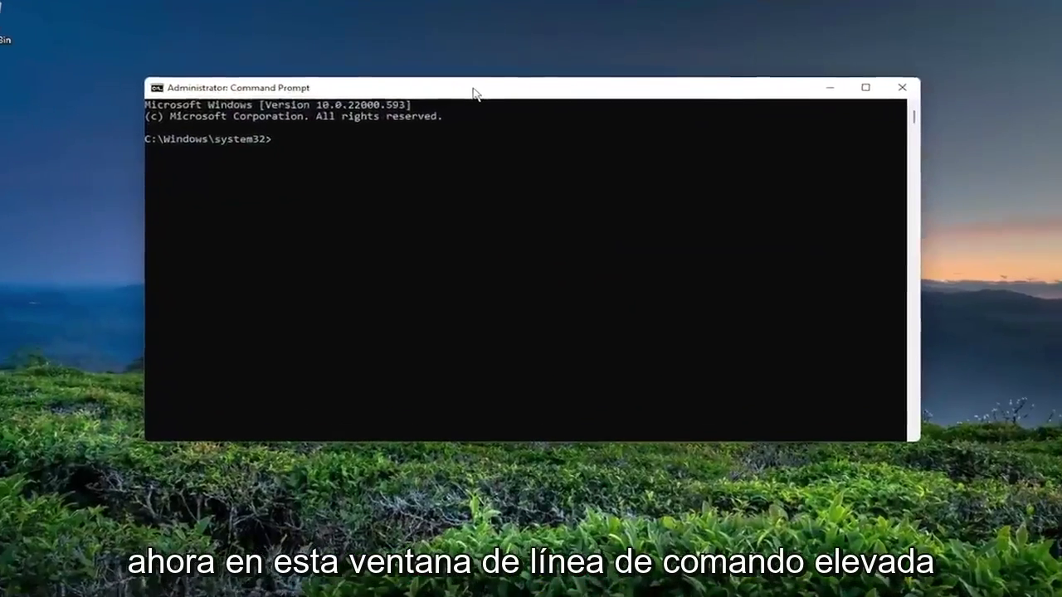
{"action": "type", "text": "ipc"}
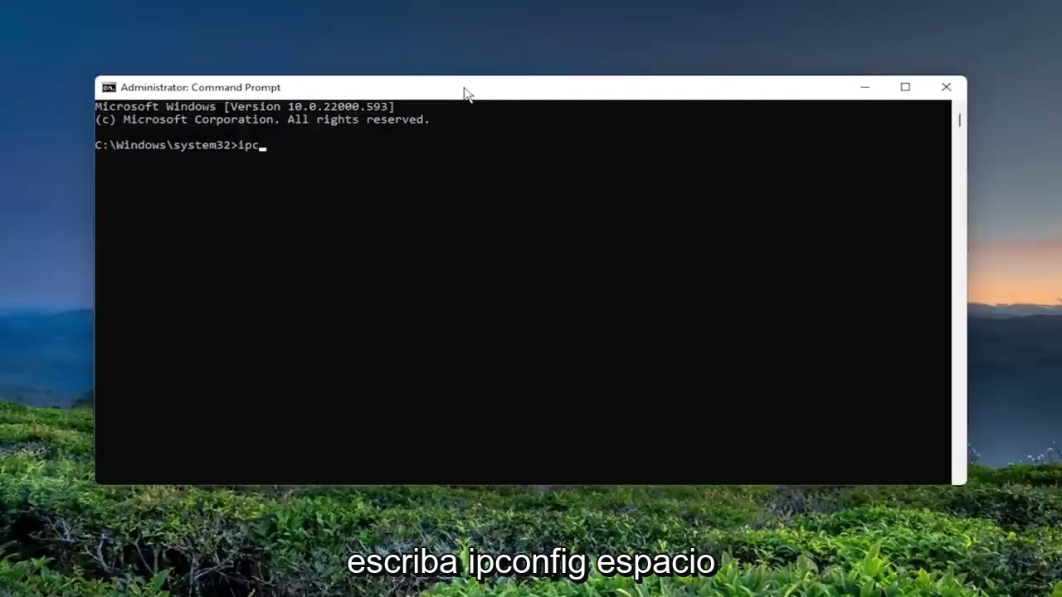
{"action": "type", "text": "onfig /flushdns"}
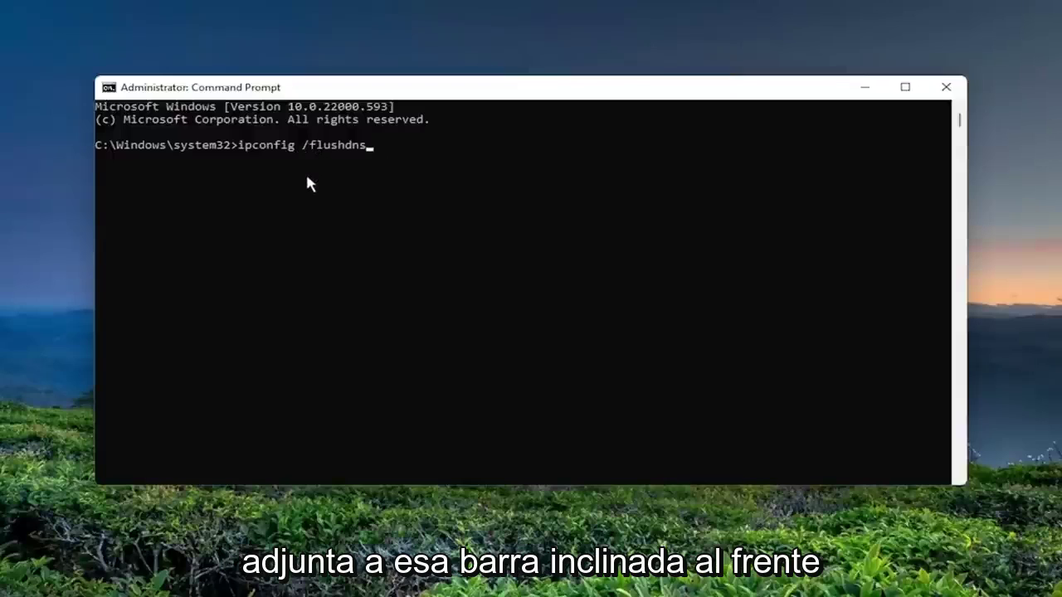
{"action": "key", "text": "Return"}
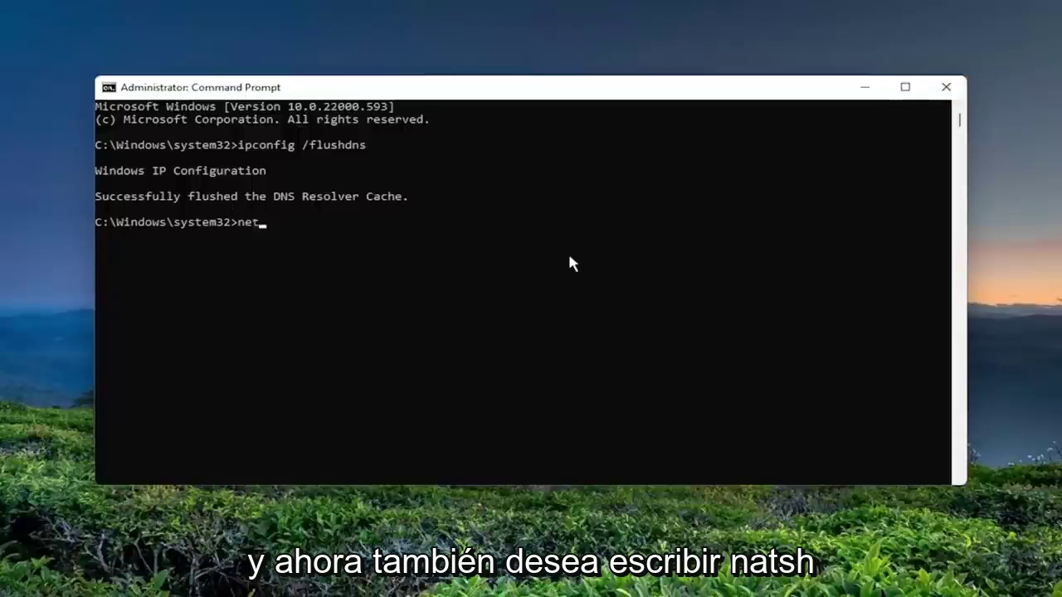
Run netsh winsock reset, then close the Command Prompt window
{"action": "type", "text": "sh w"}
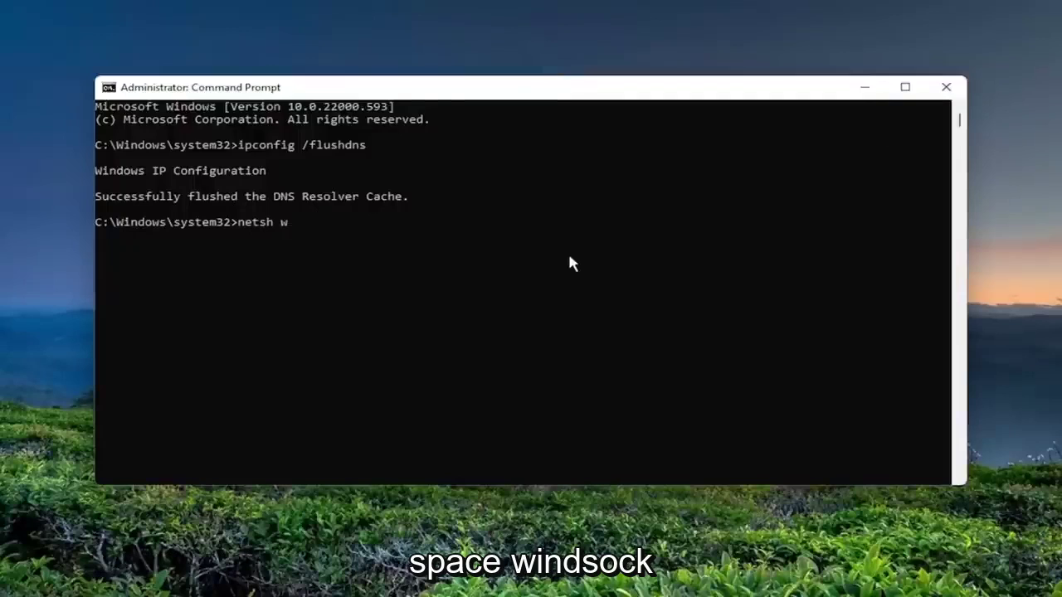
{"action": "type", "text": "ins"}
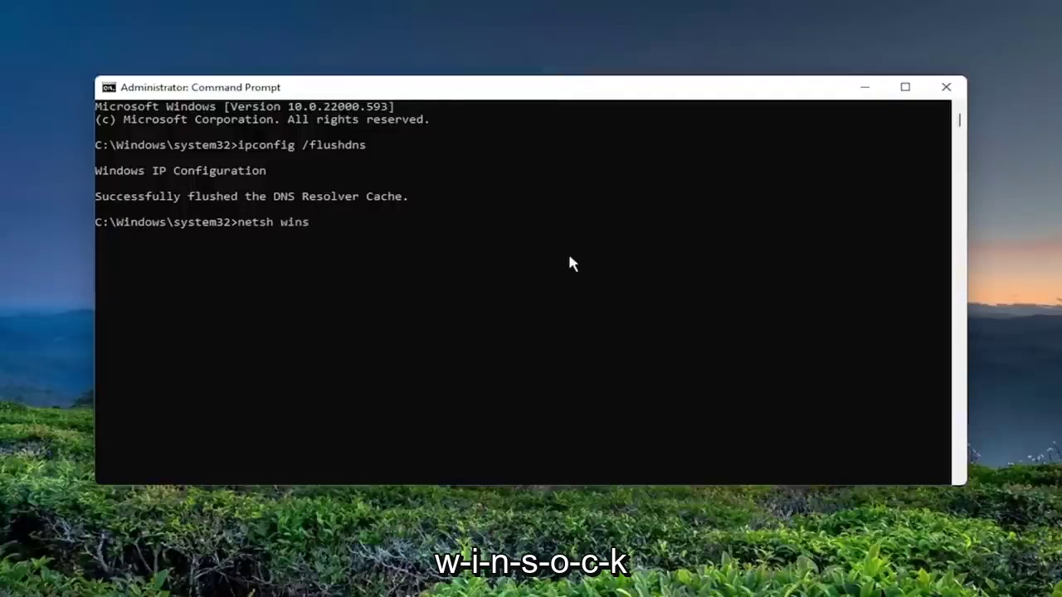
{"action": "type", "text": "ock reset"}
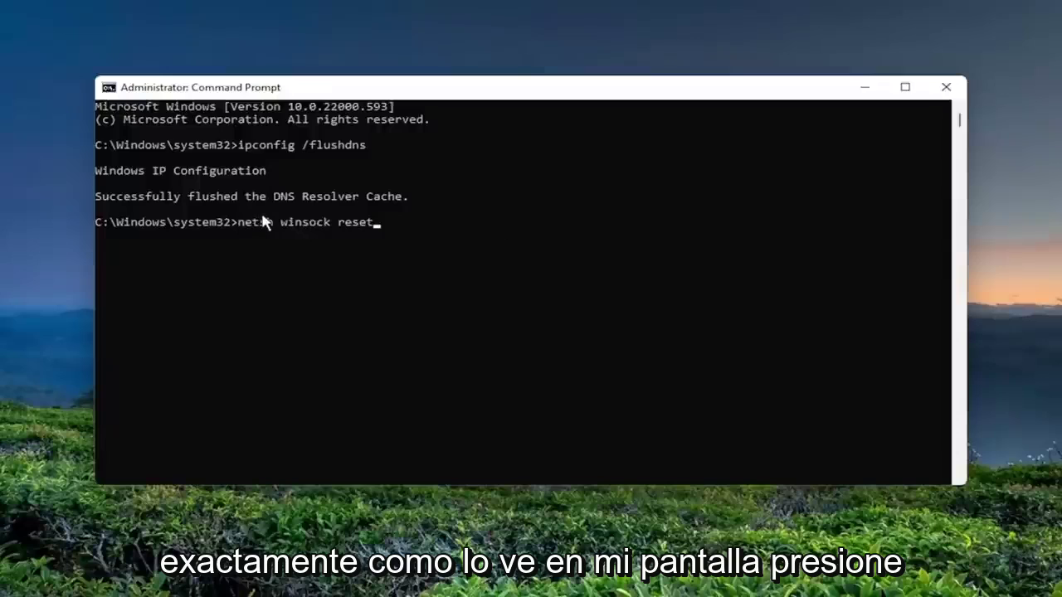
{"action": "key", "text": "Return"}
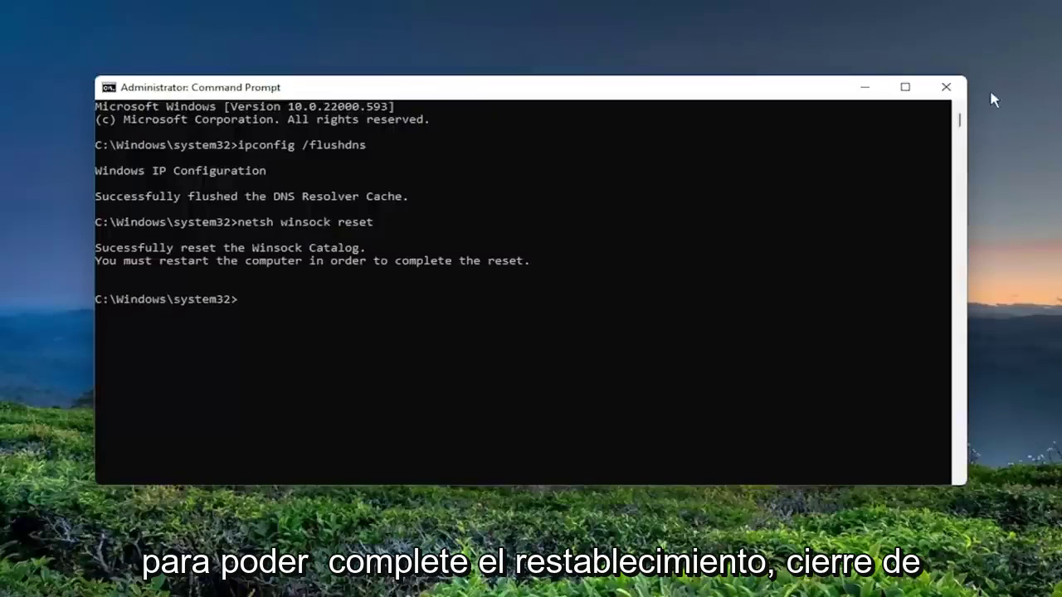
{"action": "left_click", "coordinate": [943, 88]}
Restart the PC through Start's Shut down or sign out > Restart
{"action": "right_click", "coordinate": [433, 582]}
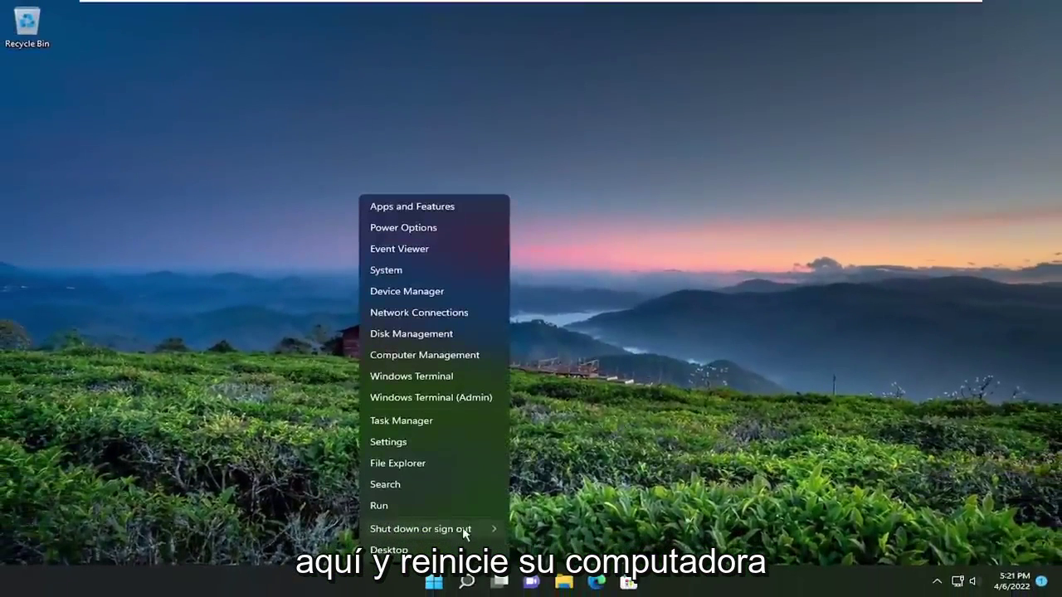
{"action": "mouse_move", "coordinate": [462, 528]}
{"action": "left_click", "coordinate": [555, 555]}
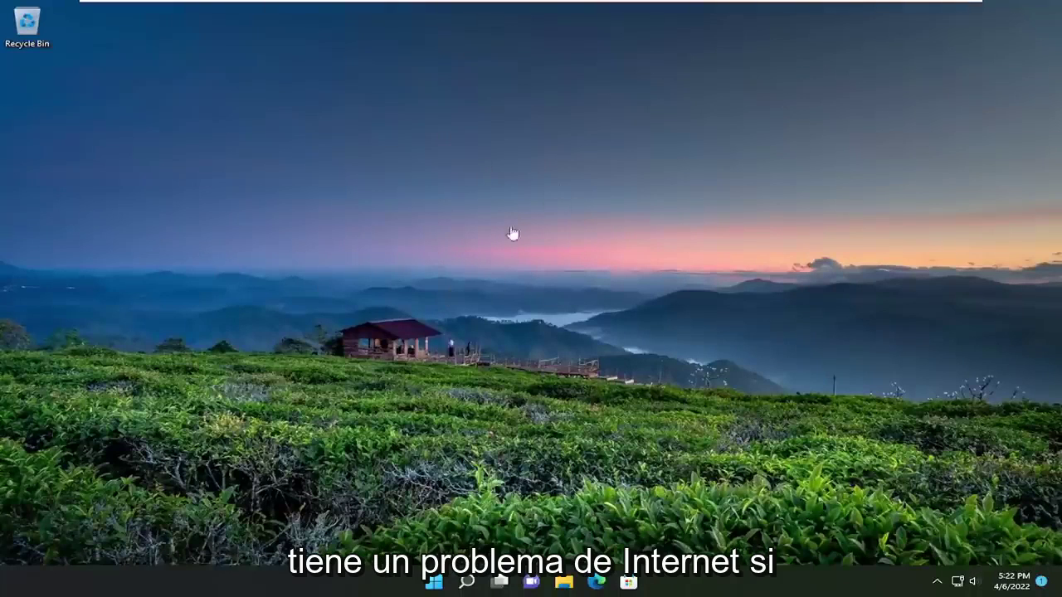
Open the Settings app and go to Network & internet > Advanced network settings
{"action": "left_click", "coordinate": [466, 583]}
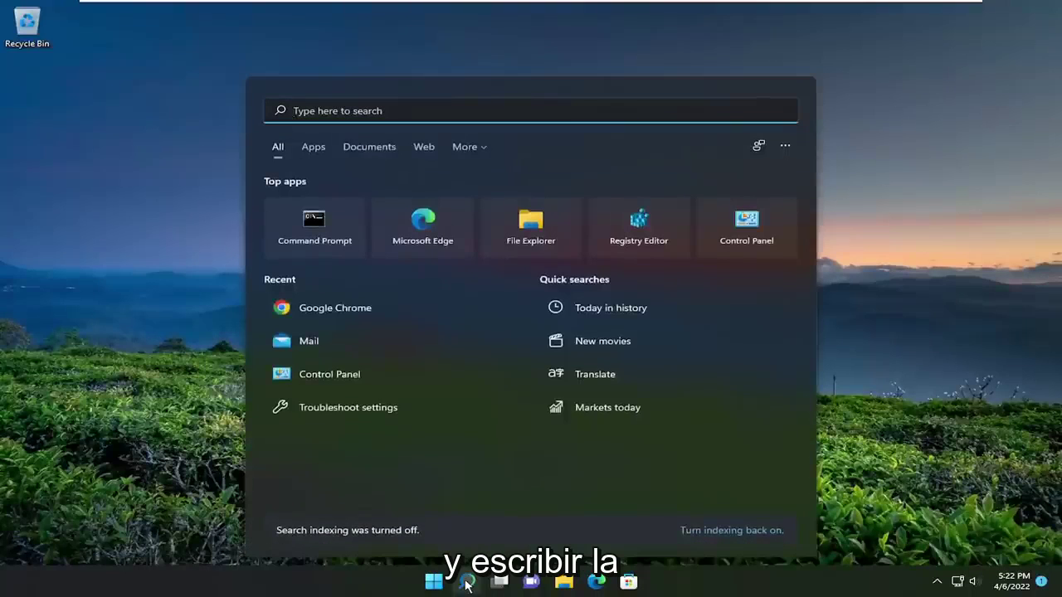
{"action": "type", "text": "settings"}
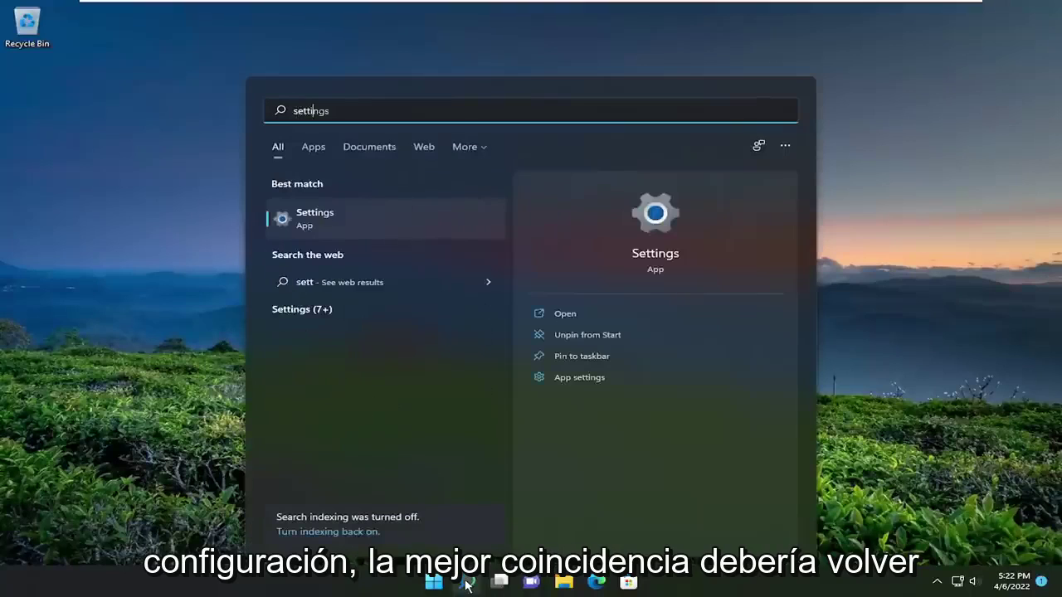
{"action": "left_click", "coordinate": [343, 230]}
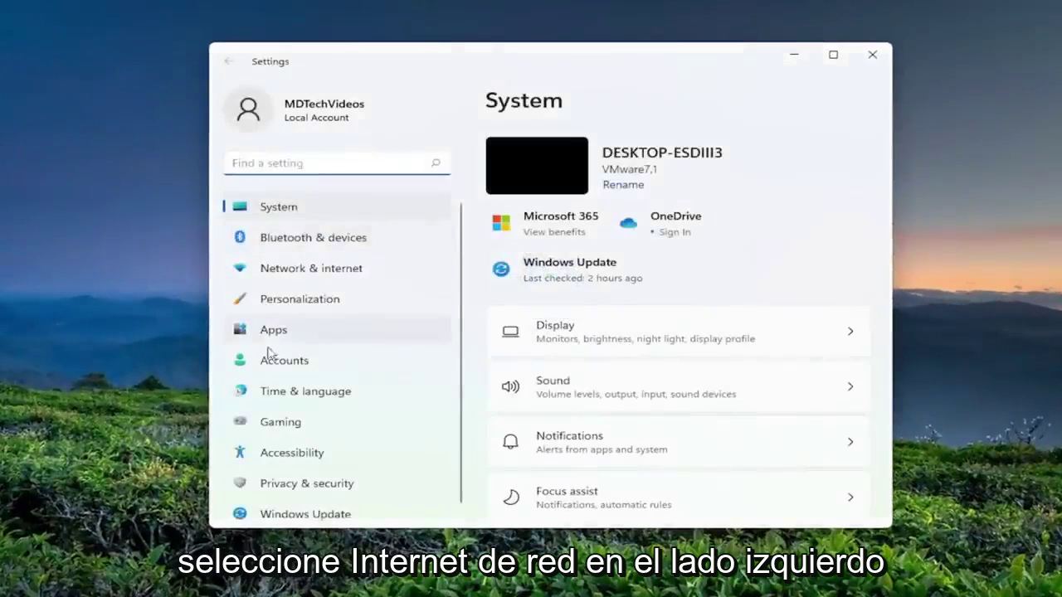
{"action": "left_click", "coordinate": [282, 272]}
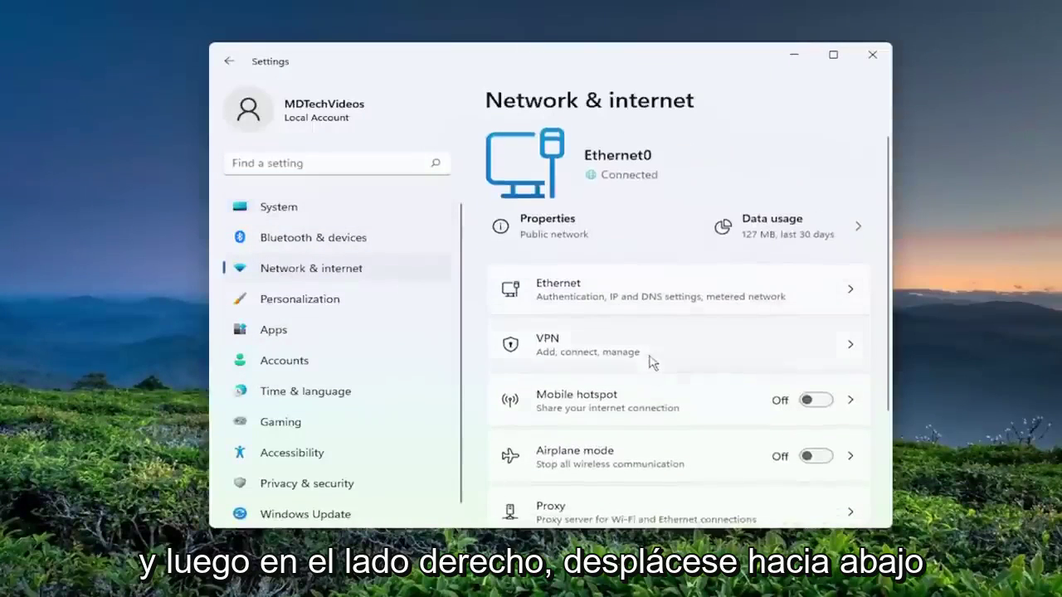
{"action": "scroll", "coordinate": [655, 365], "scroll_direction": "down", "scroll_amount": 3}
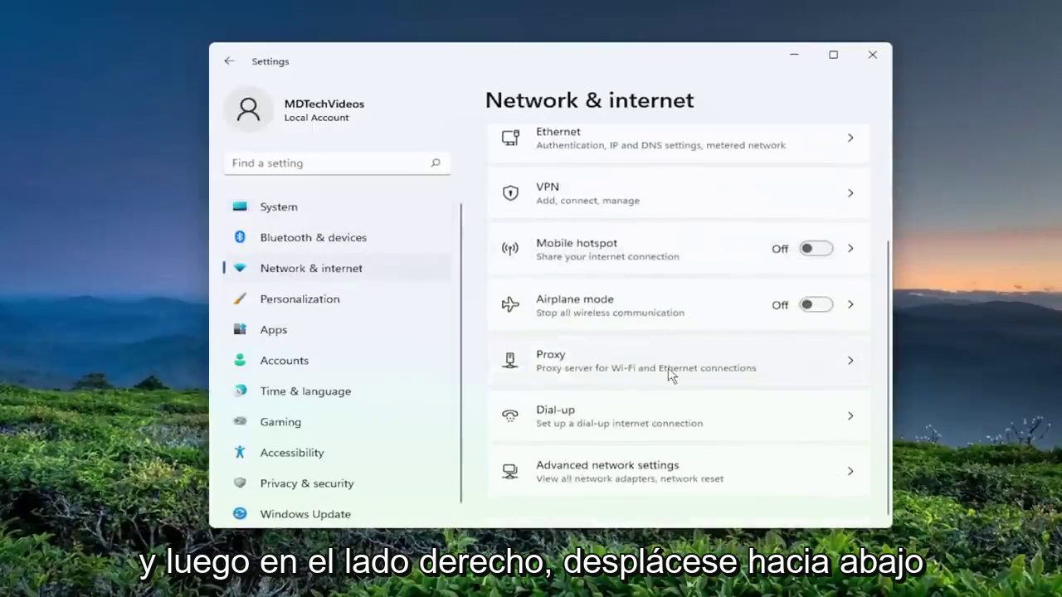
{"action": "left_click", "coordinate": [609, 471]}
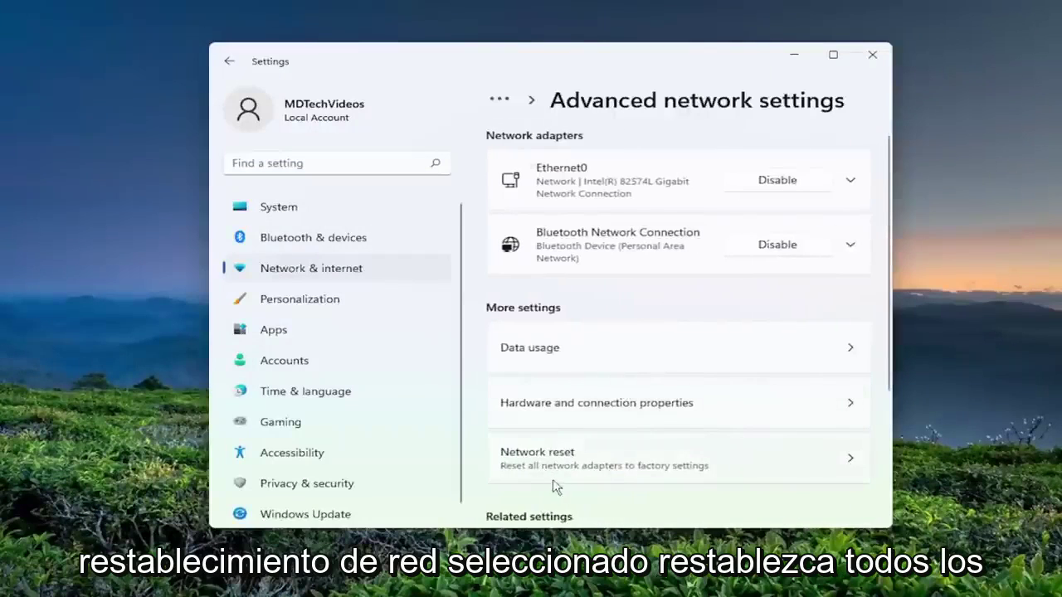
Open the Network reset page and choose Reset now
{"action": "left_click", "coordinate": [667, 467]}
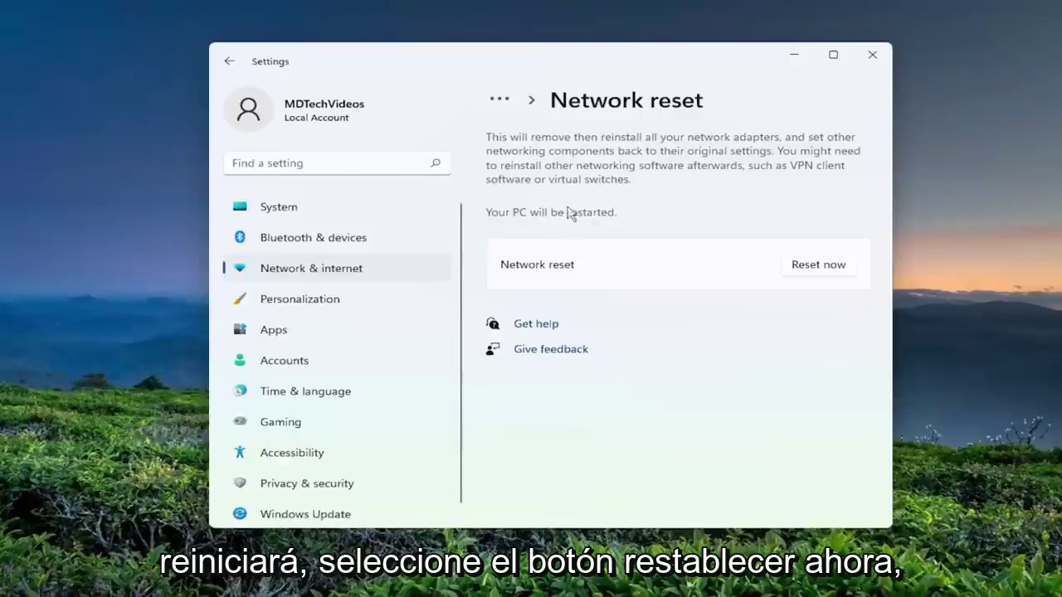
{"action": "left_click", "coordinate": [818, 266]}
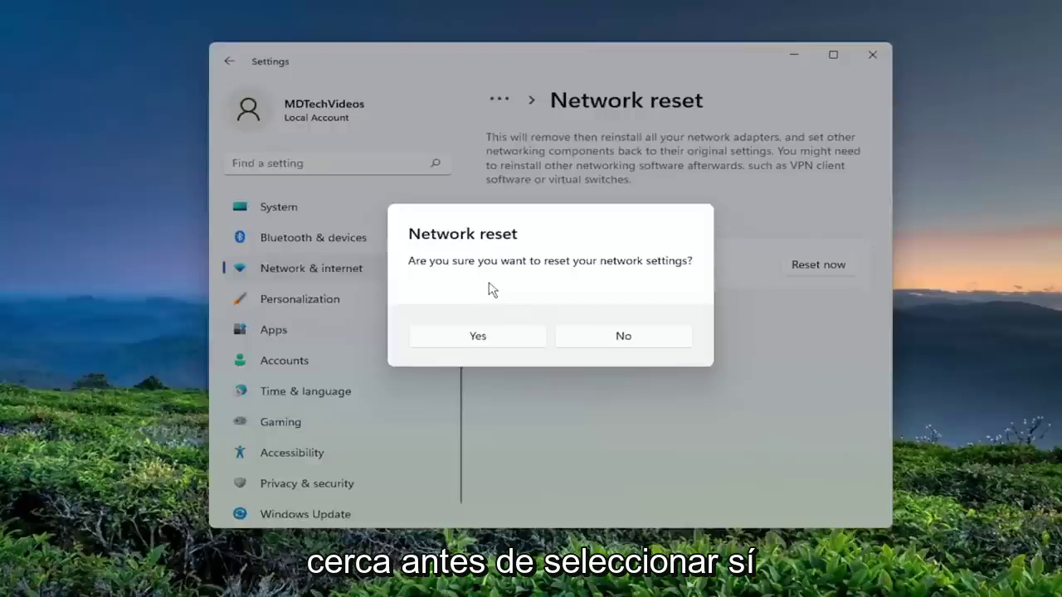
Confirm the network reset with Yes, dismiss the sign-out warning, and close Settings
{"action": "left_click", "coordinate": [476, 336]}
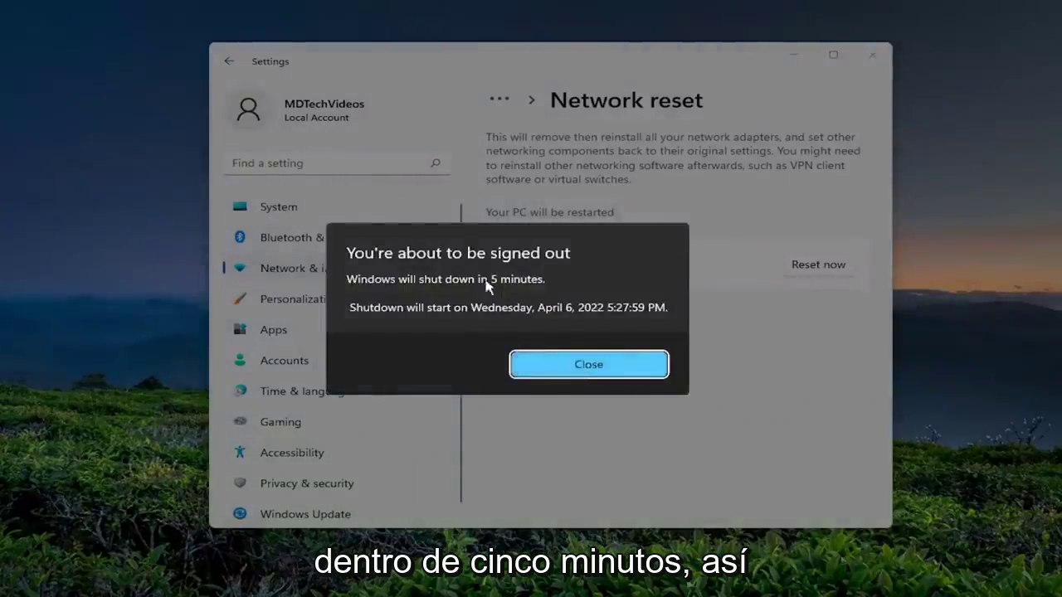
{"action": "left_click", "coordinate": [588, 365]}
{"action": "left_click", "coordinate": [872, 55]}
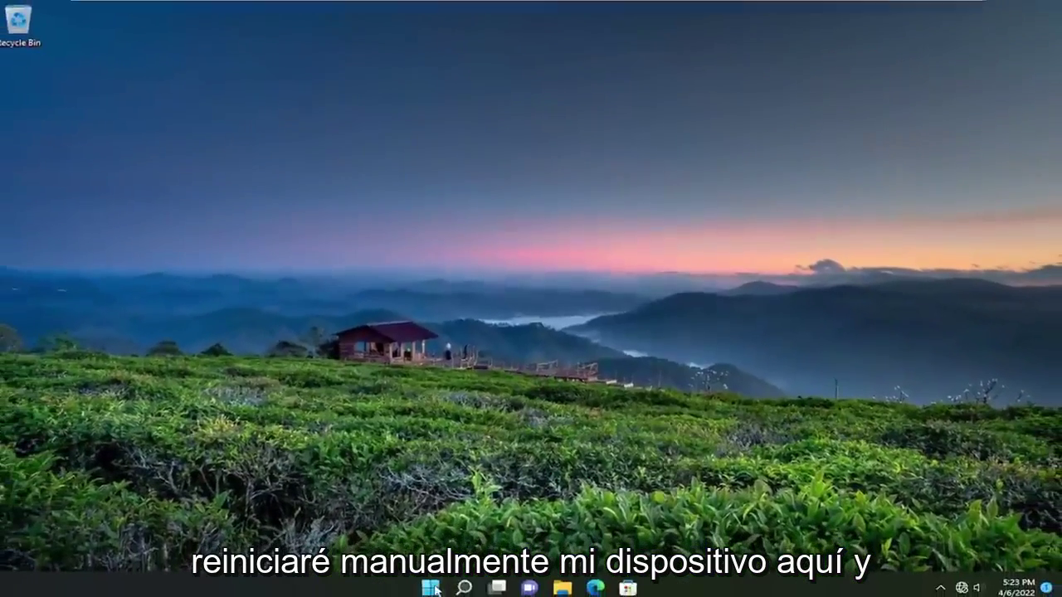
Restart the PC immediately via Start's Shut down or sign out > Restart
{"action": "right_click", "coordinate": [431, 587]}
{"action": "mouse_move", "coordinate": [413, 532]}
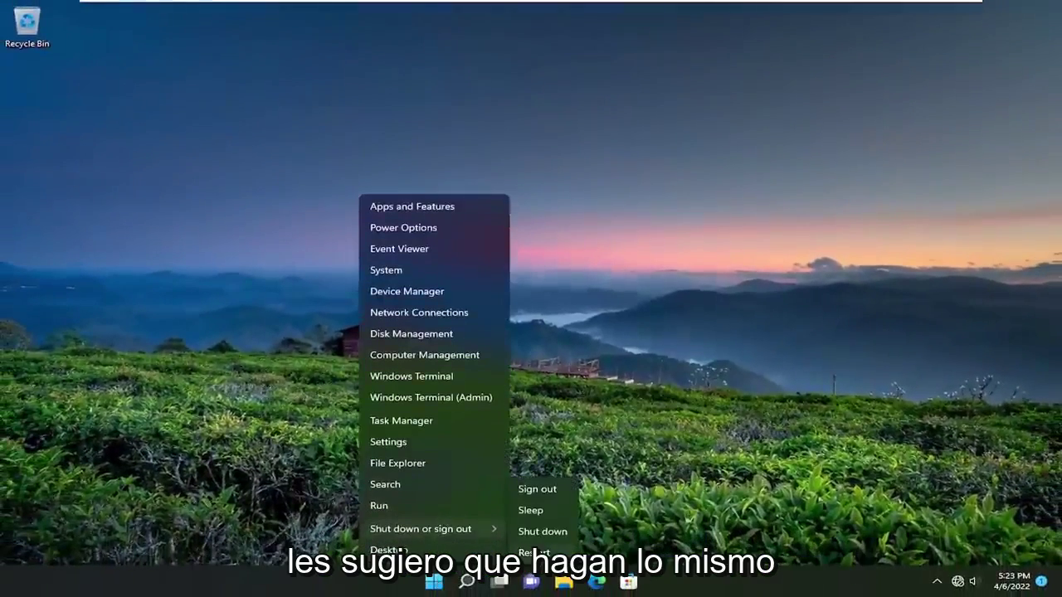
{"action": "left_click", "coordinate": [539, 550]}
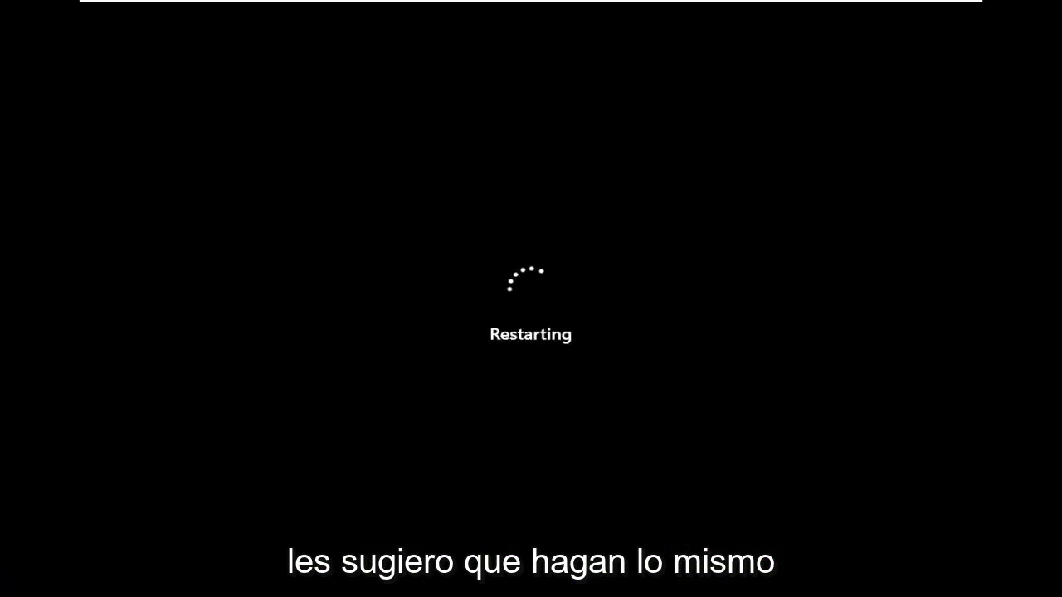